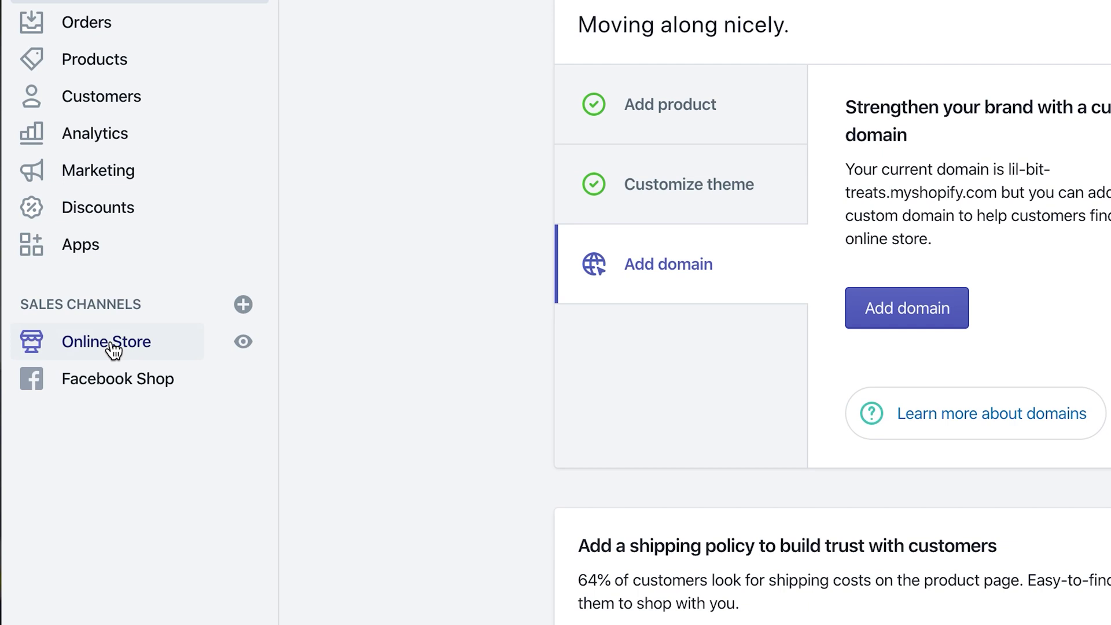
Go to Online Store > Preferences and scroll to the empty Google Analytics account field
click(113, 346)
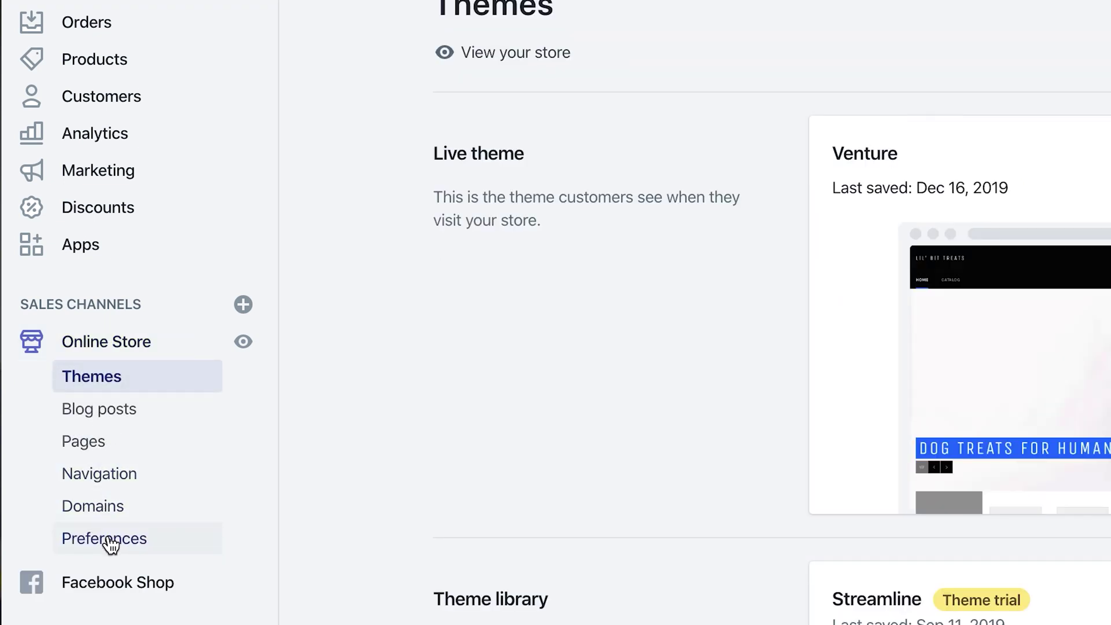
click(110, 544)
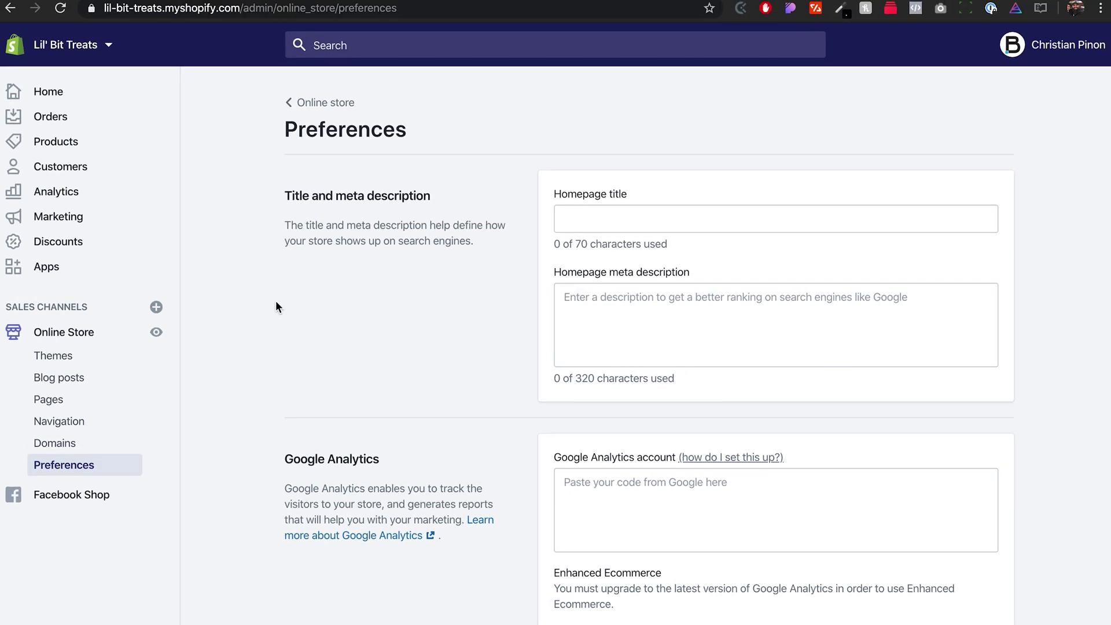
scroll(276, 305, down, 2)
scroll(275, 300, down, 2)
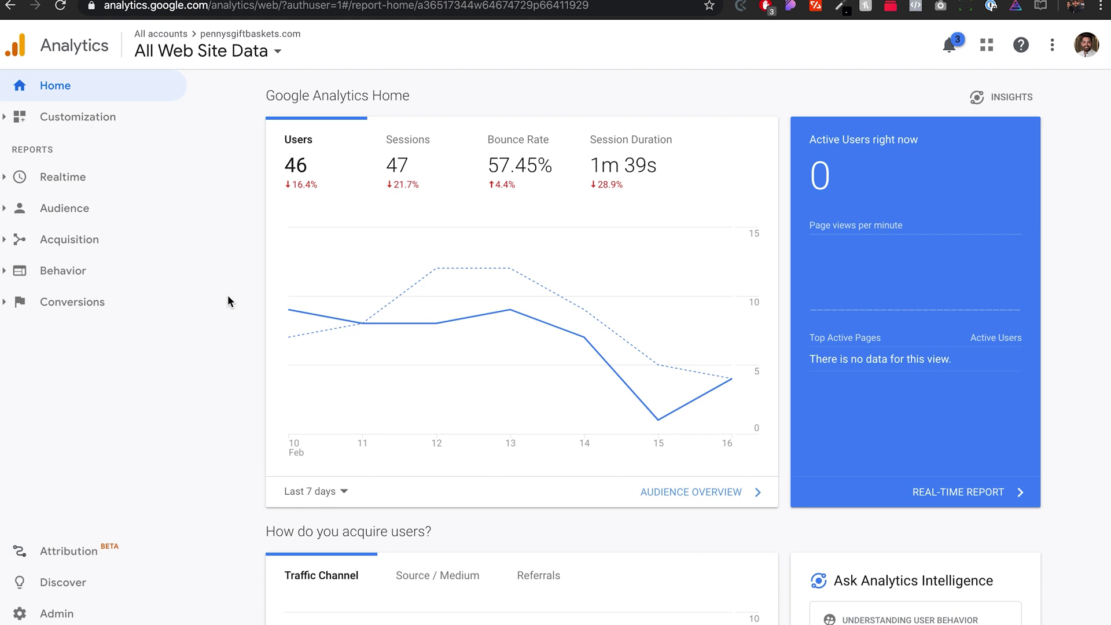
Open the Google Analytics Admin page for pennysgiftbaskets.com
click(67, 615)
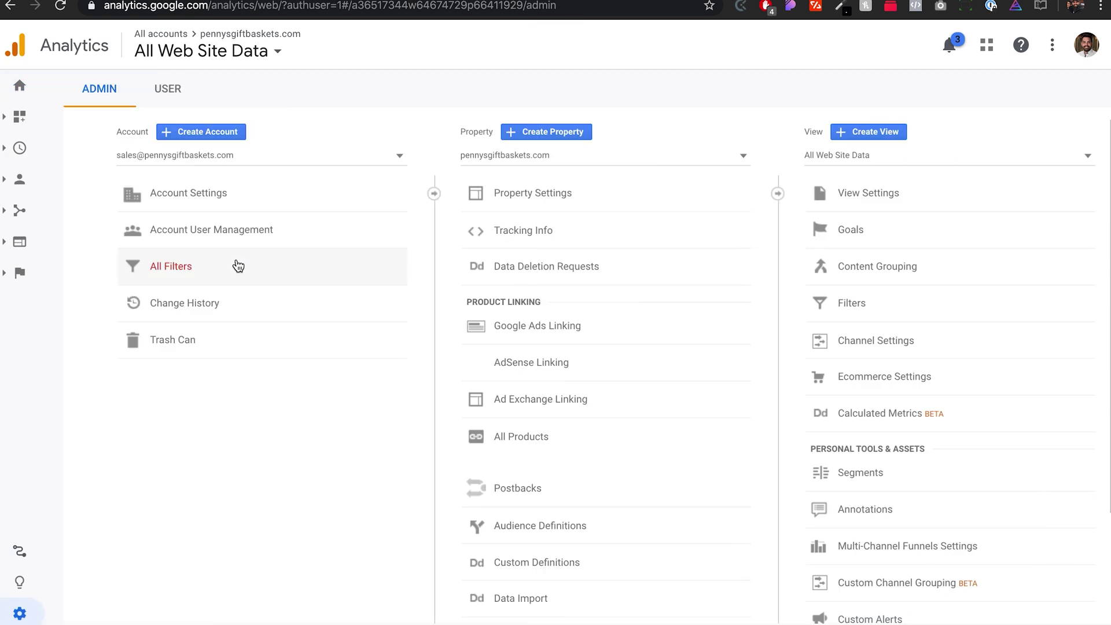
Create a new Analytics account 'Lil Bits Treats', keeping default data sharing, measuring Web
click(202, 133)
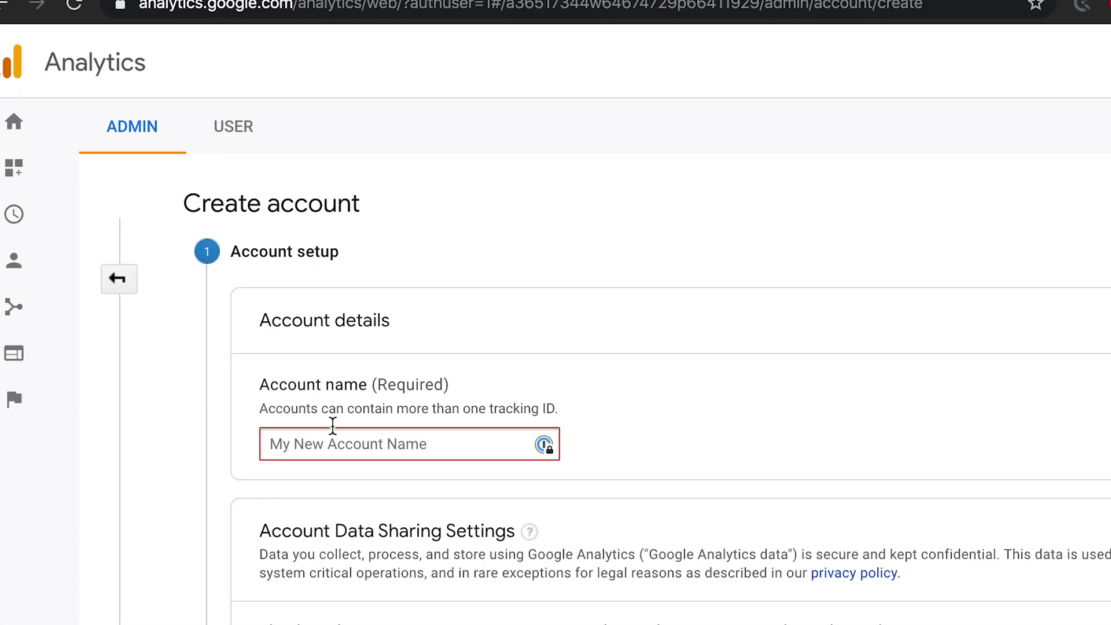
text(Lil Bits Treats)
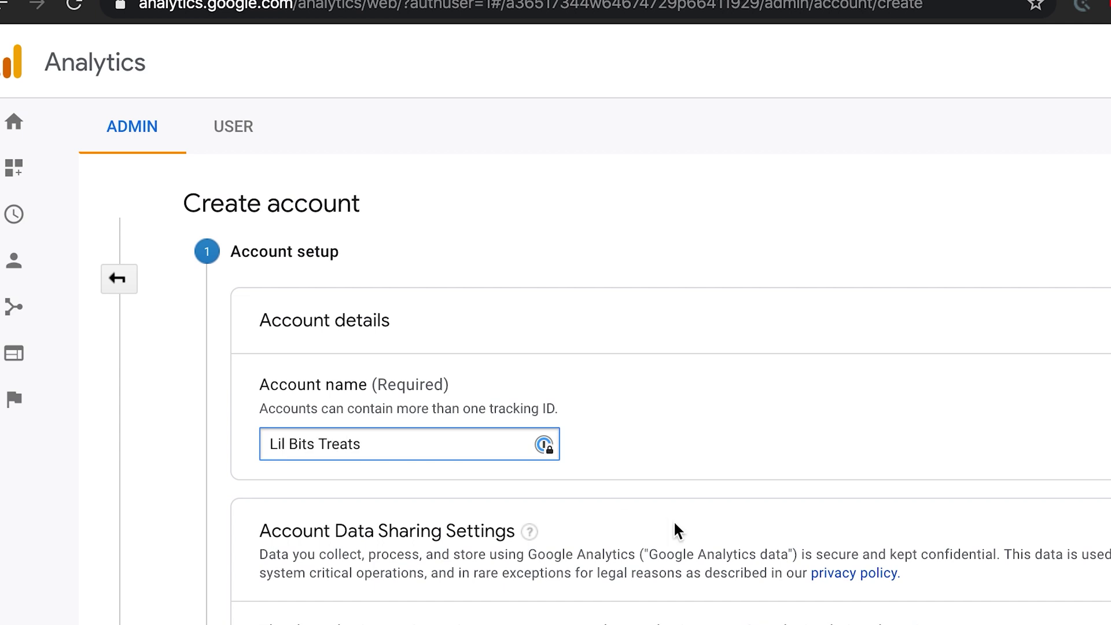
scroll(674, 528, down, 3)
scroll(407, 366, down, 3)
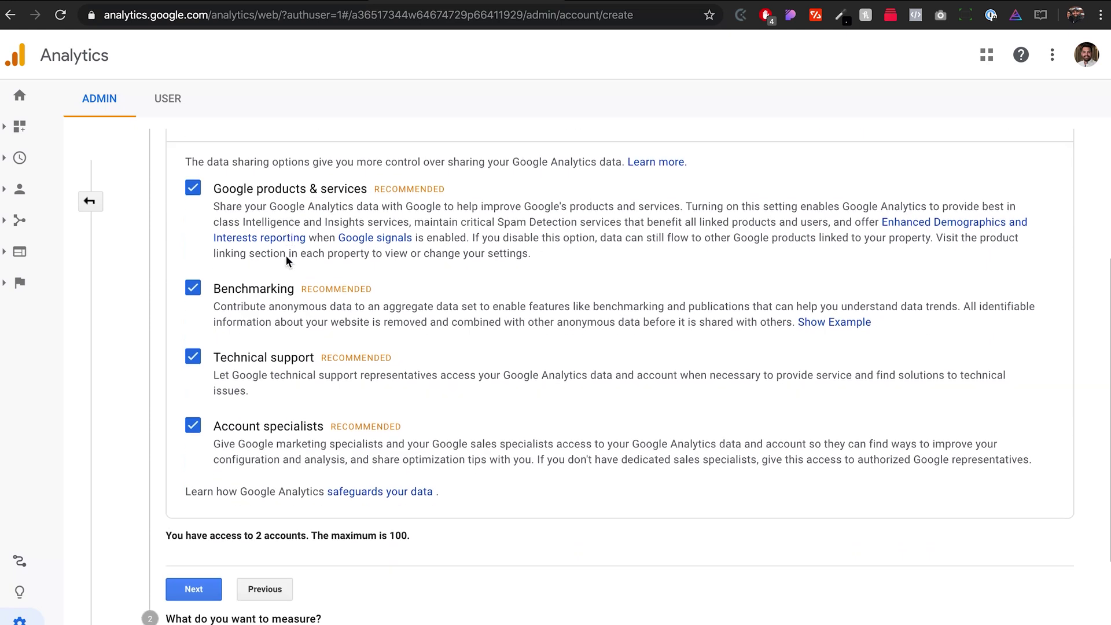
scroll(288, 261, down, 1)
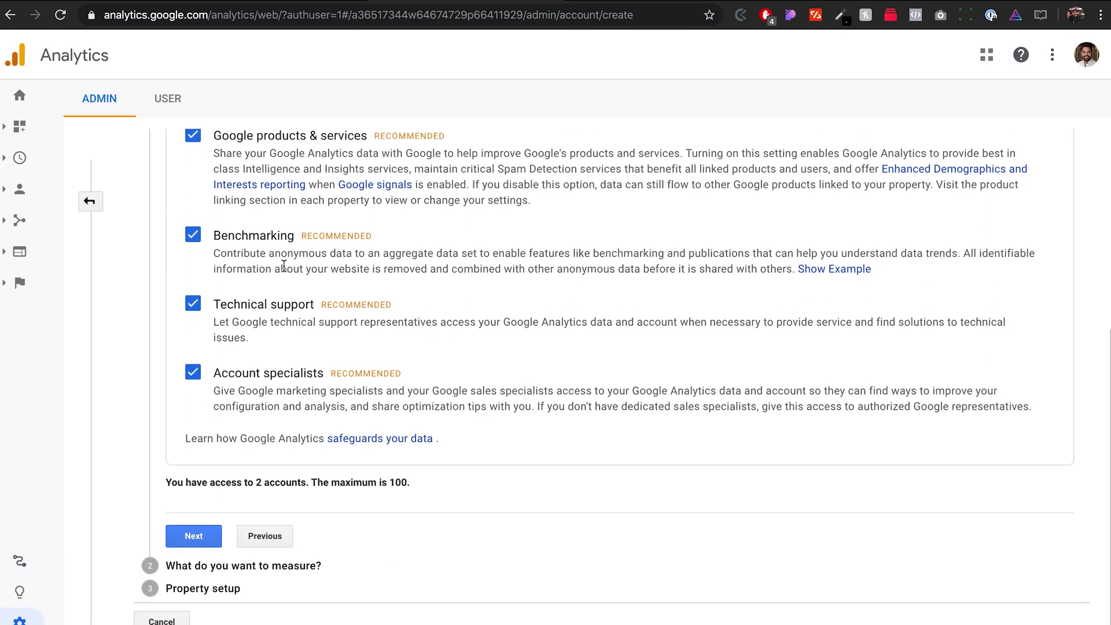
click(187, 528)
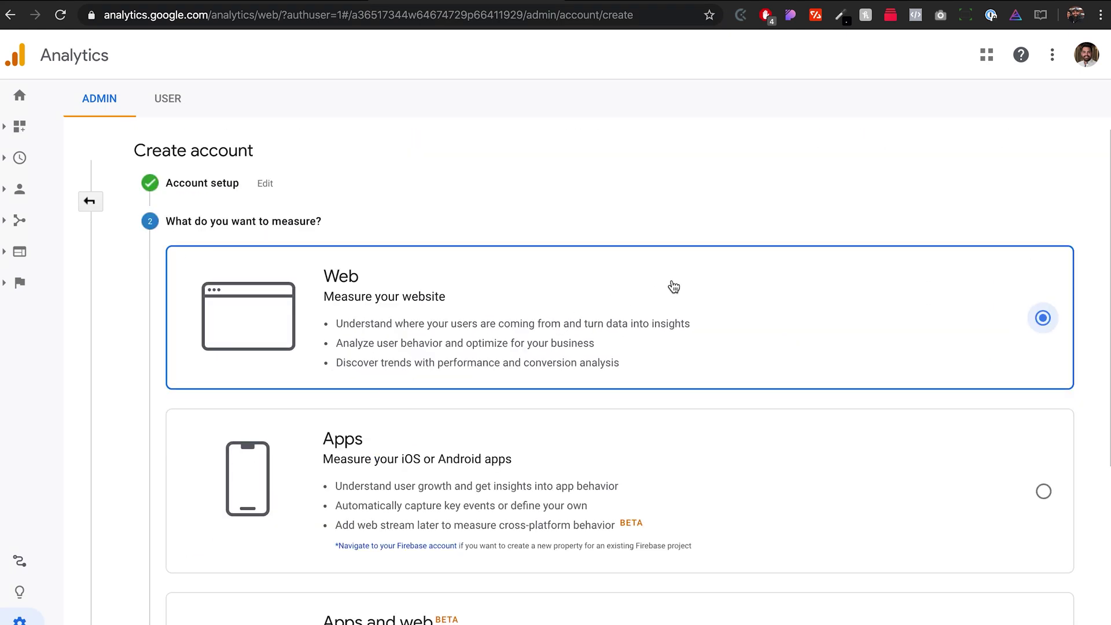
scroll(674, 287, down, 1)
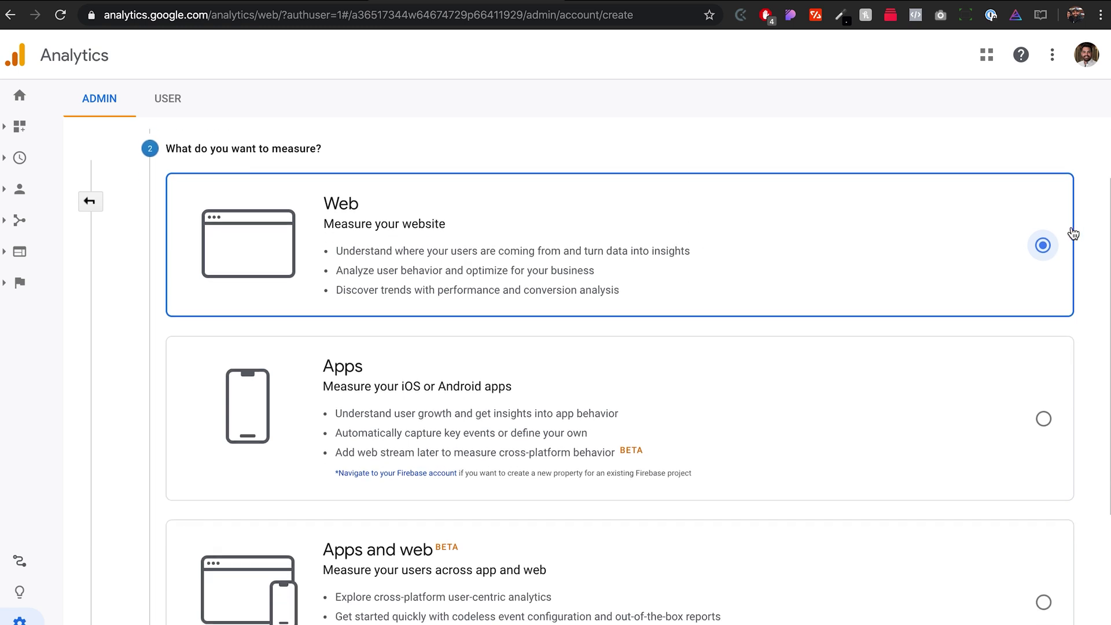
scroll(648, 258, down, 3)
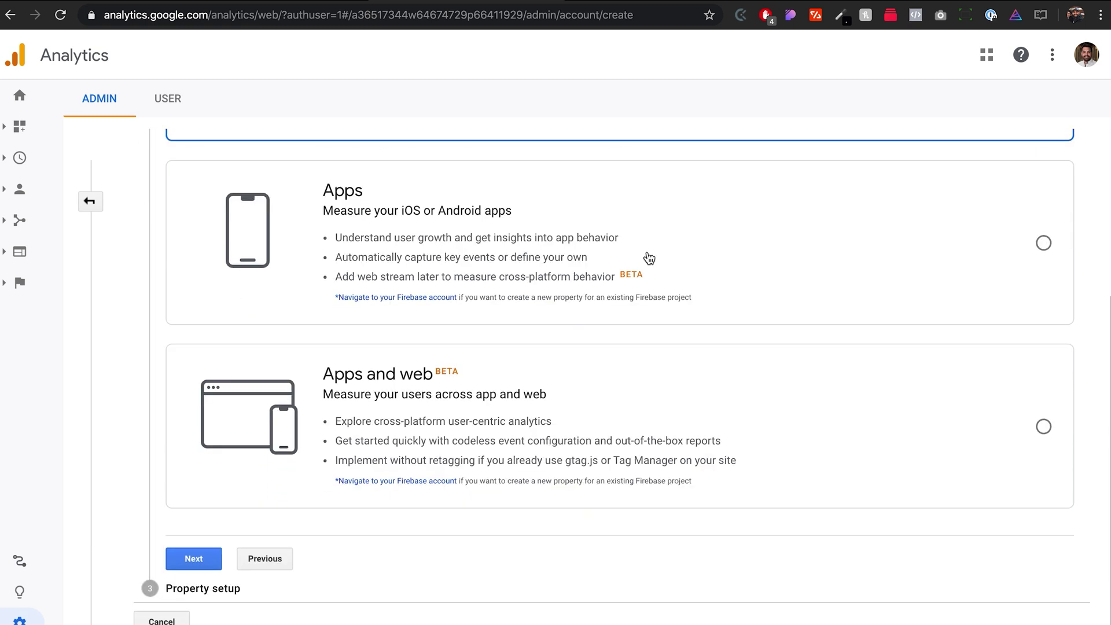
click(197, 560)
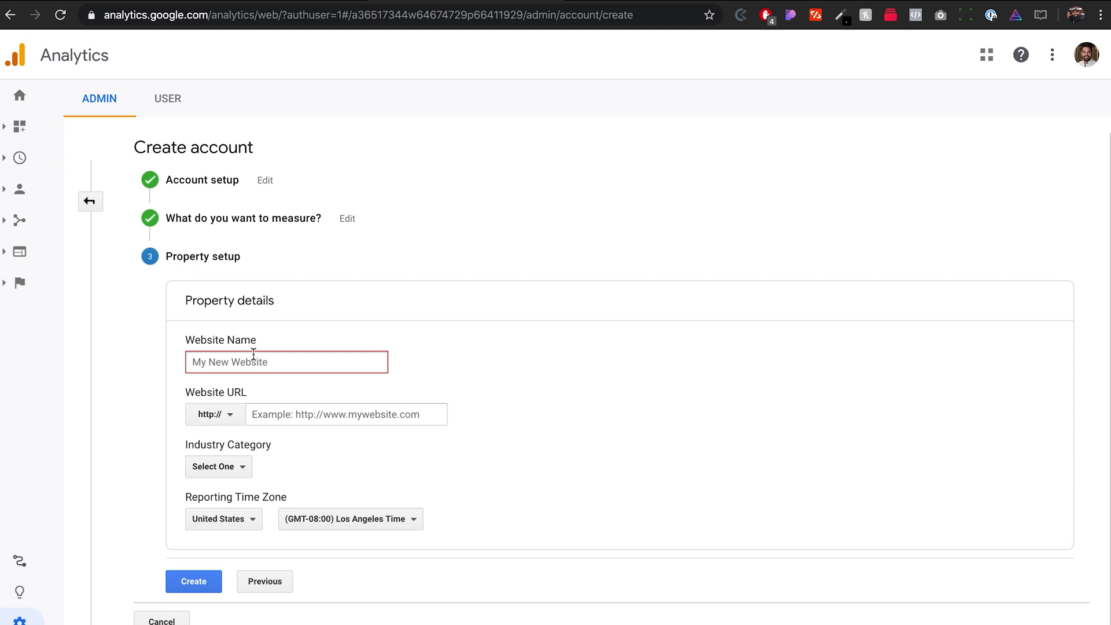
text(Lil Bits Treats)
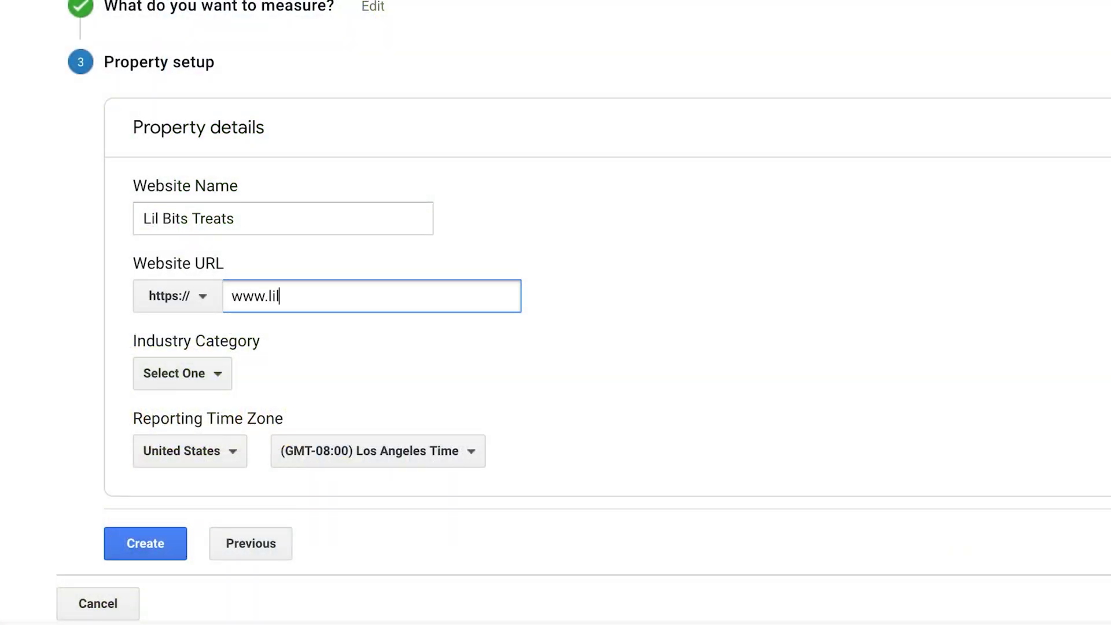
click(229, 373)
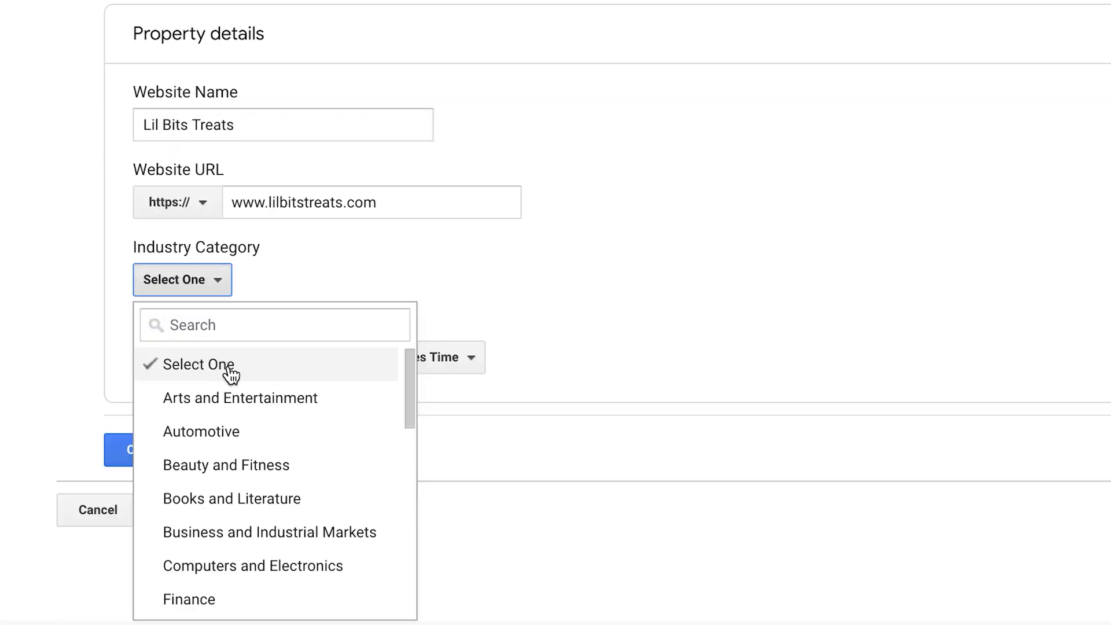
scroll(338, 414, down, 1)
scroll(335, 423, down, 1)
scroll(337, 422, down, 2)
Set the industry category to Food and Drink and time zone to (GMT-06:00) Chicago
click(213, 509)
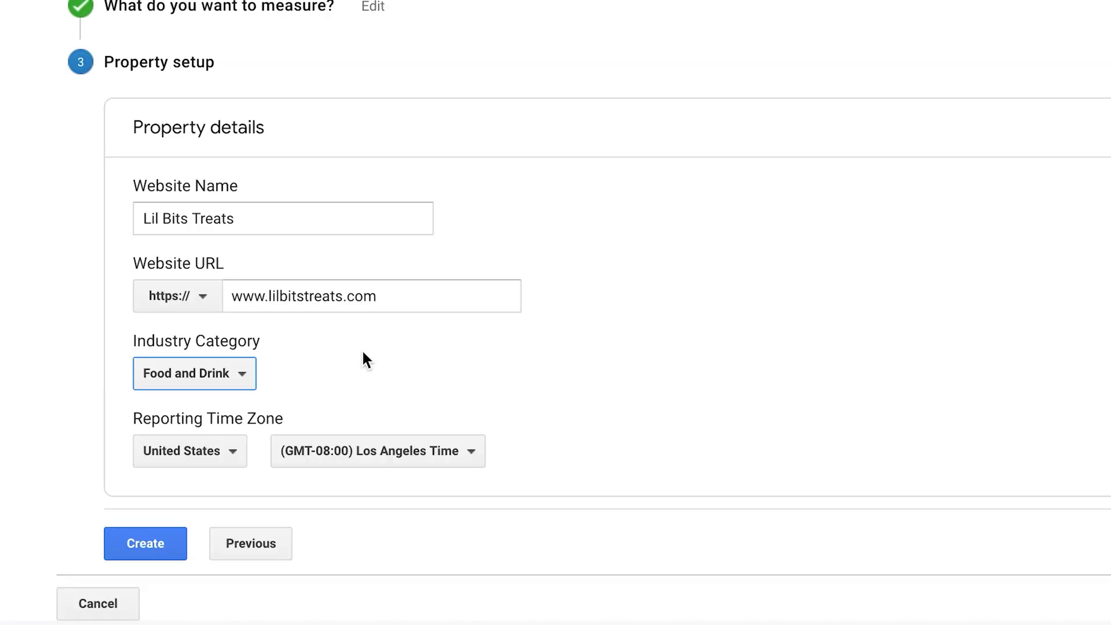
click(234, 373)
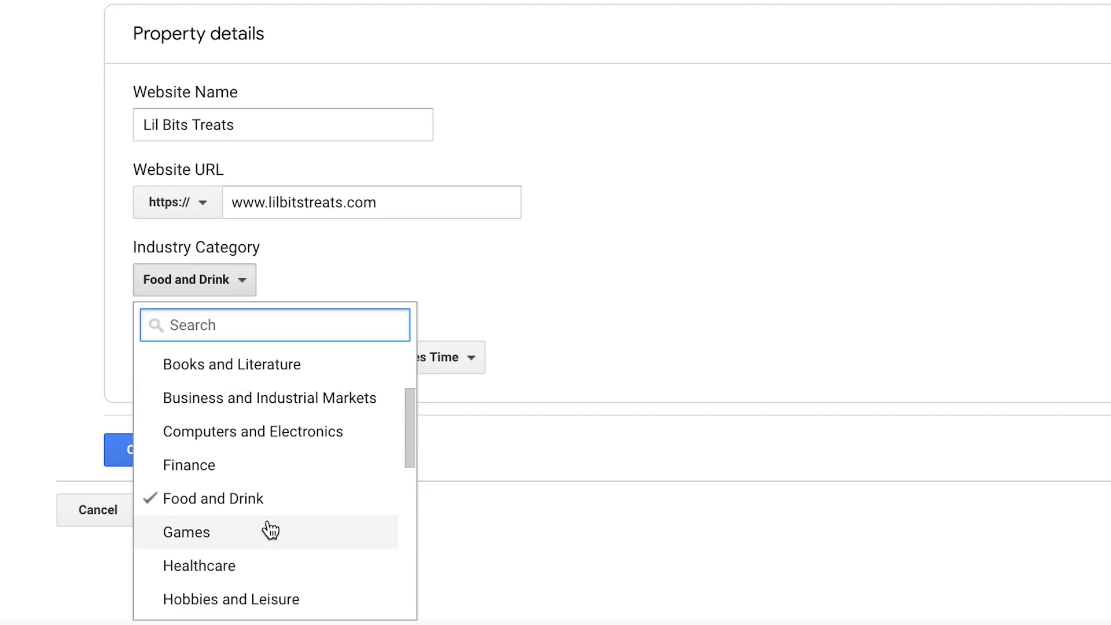
scroll(270, 526, down, 3)
scroll(270, 527, down, 5)
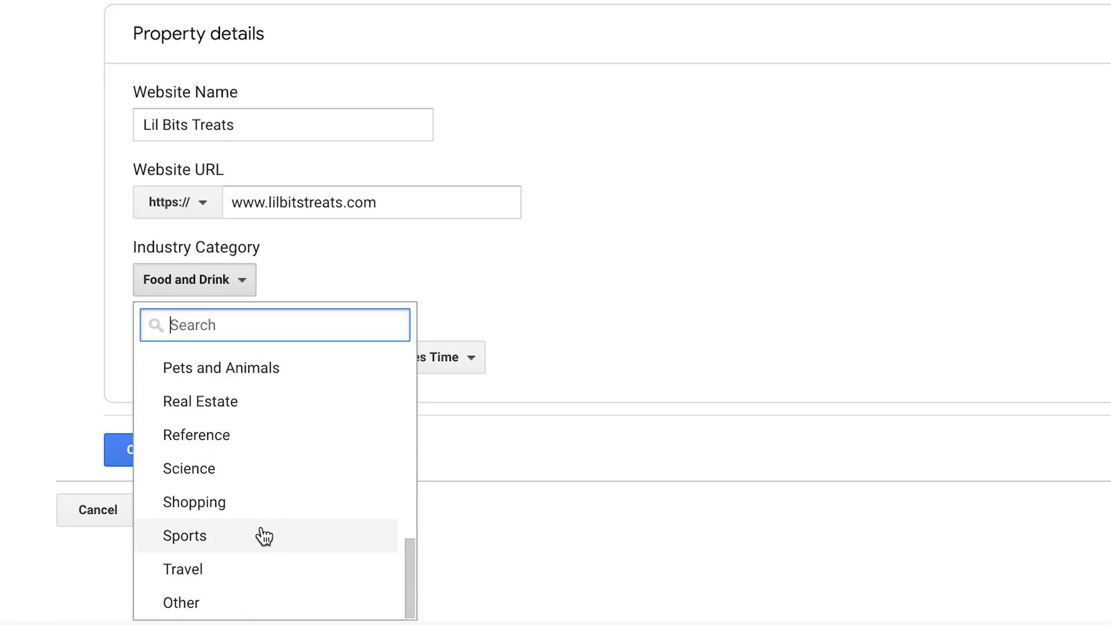
click(520, 255)
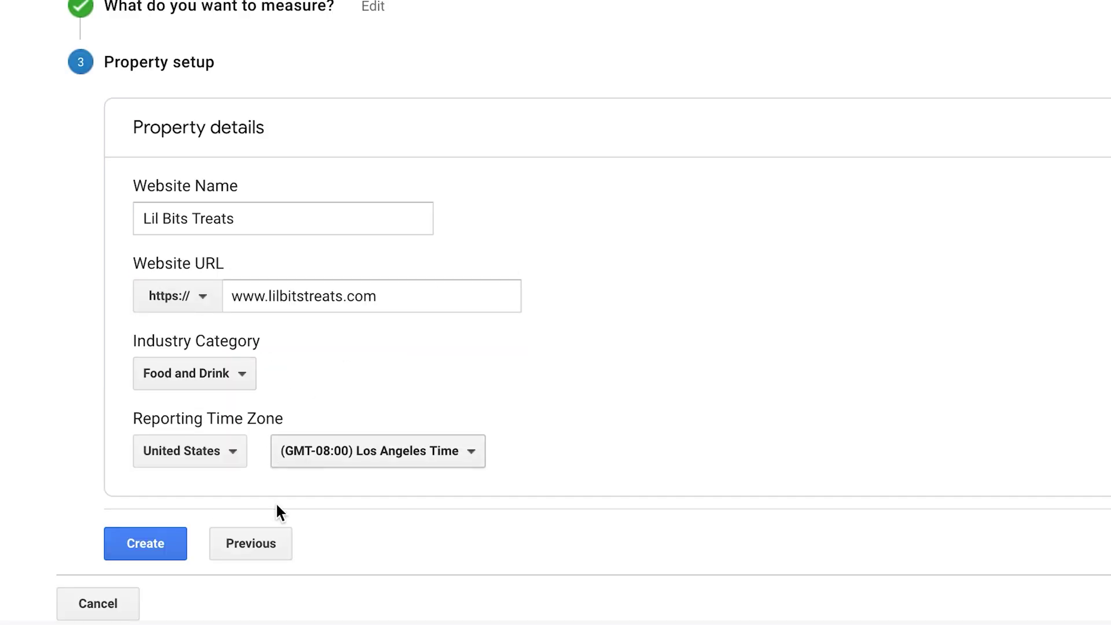
click(367, 457)
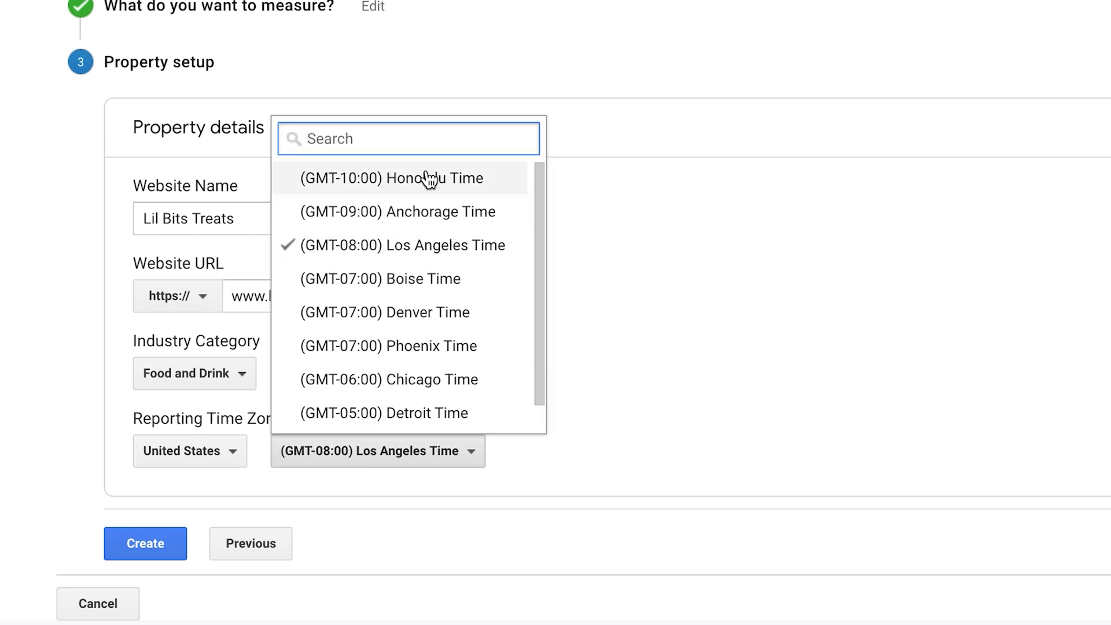
click(370, 379)
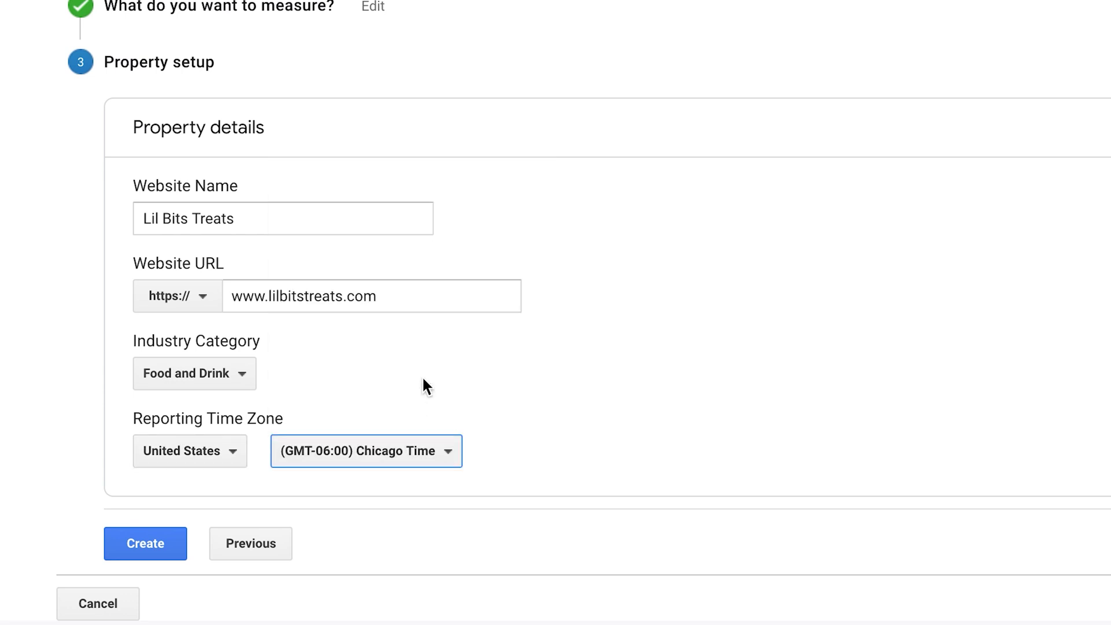
Create the property and accept the GDPR Data Processing Terms in the Terms dialog
click(149, 547)
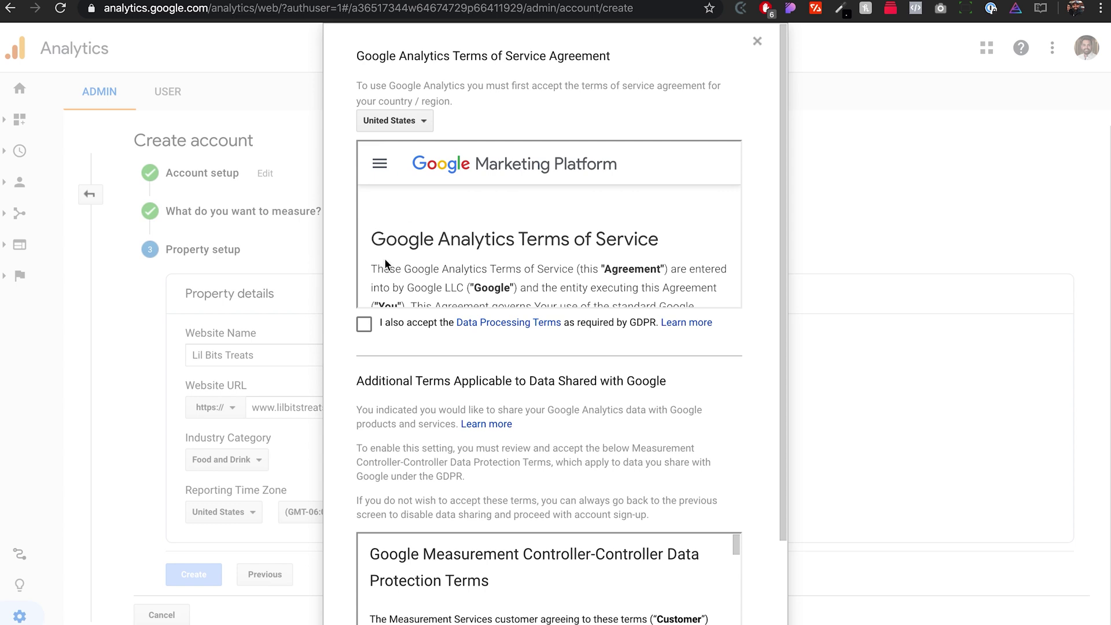
scroll(375, 224, down, 5)
click(364, 323)
scroll(425, 448, down, 3)
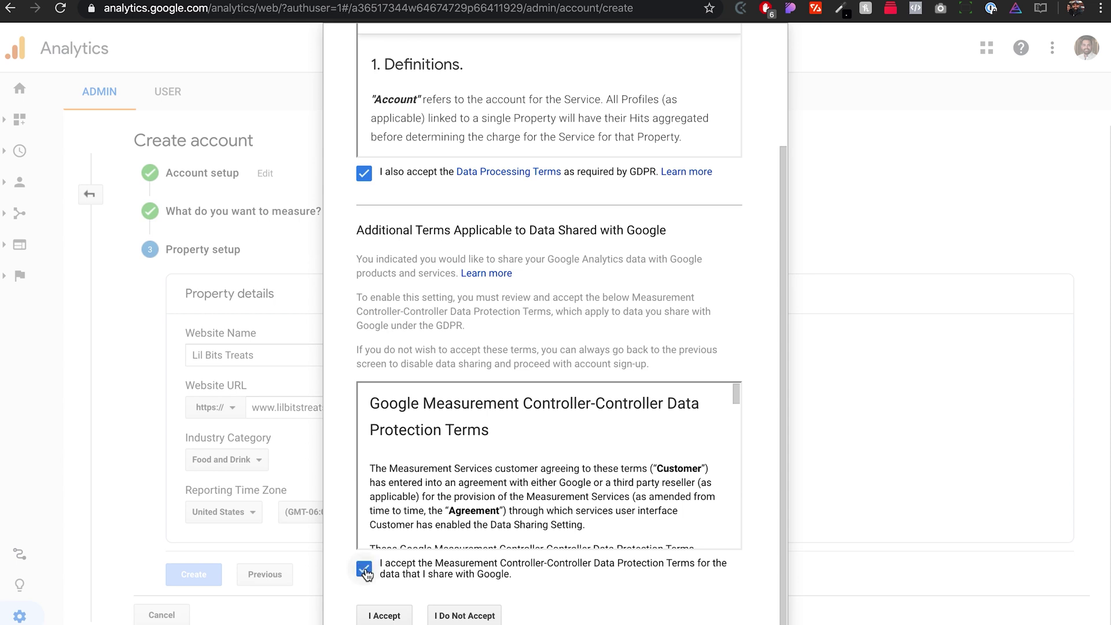
click(381, 619)
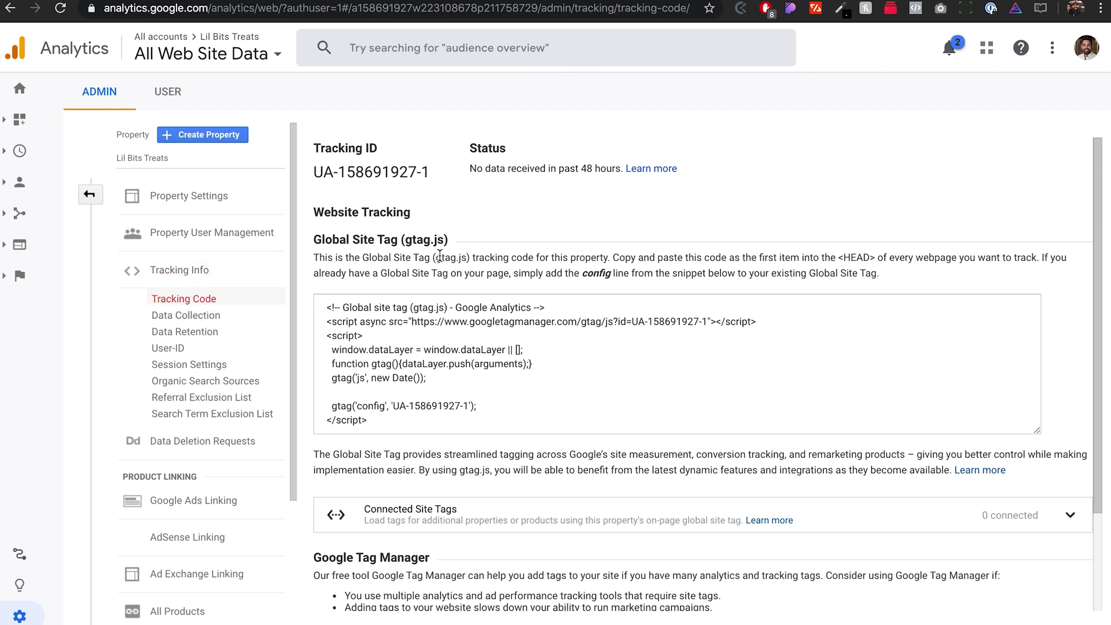
click(426, 327)
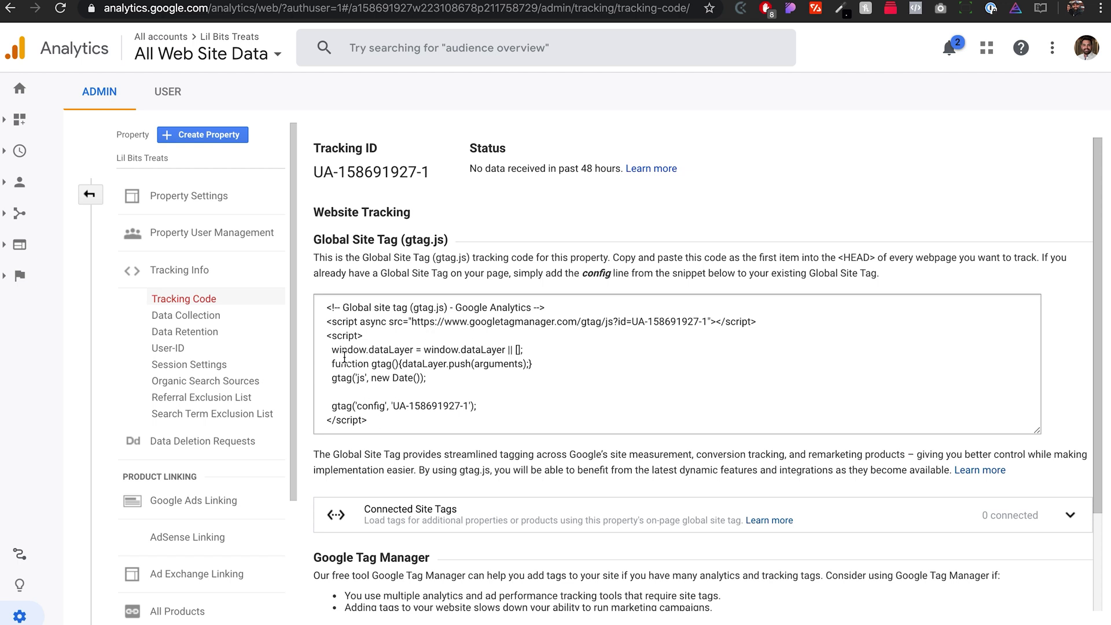
drag(322, 311, 445, 462)
key(ctrl+c)
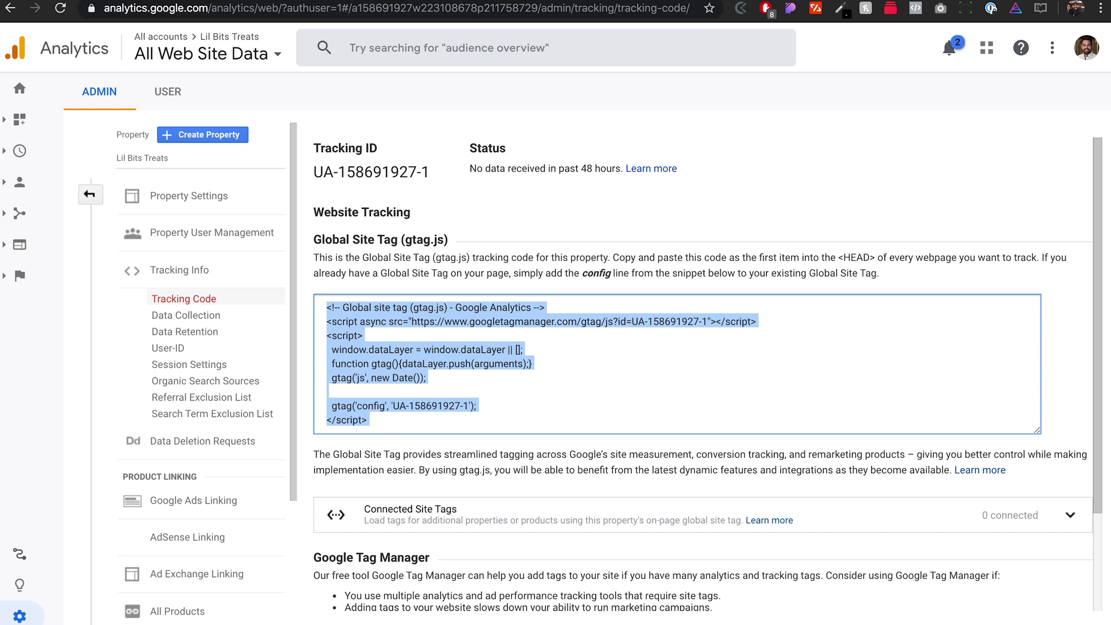
key(ctrl+Tab)
click(663, 276)
key(ctrl+v)
click(453, 449)
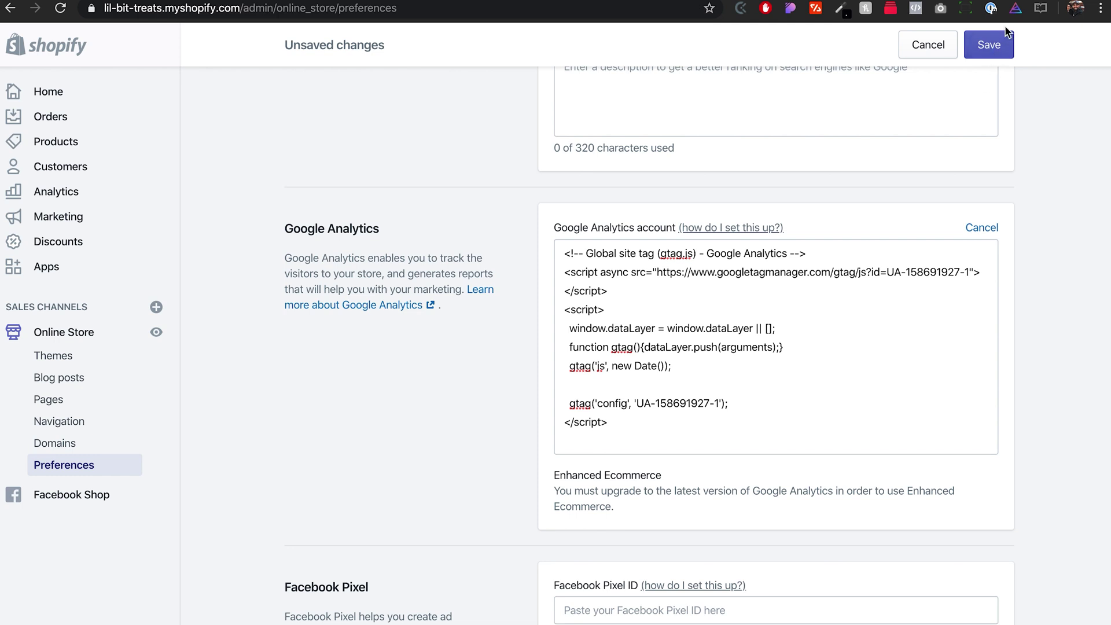
Save the tracking code, then turn on Use Enhanced Ecommerce and save again
click(987, 45)
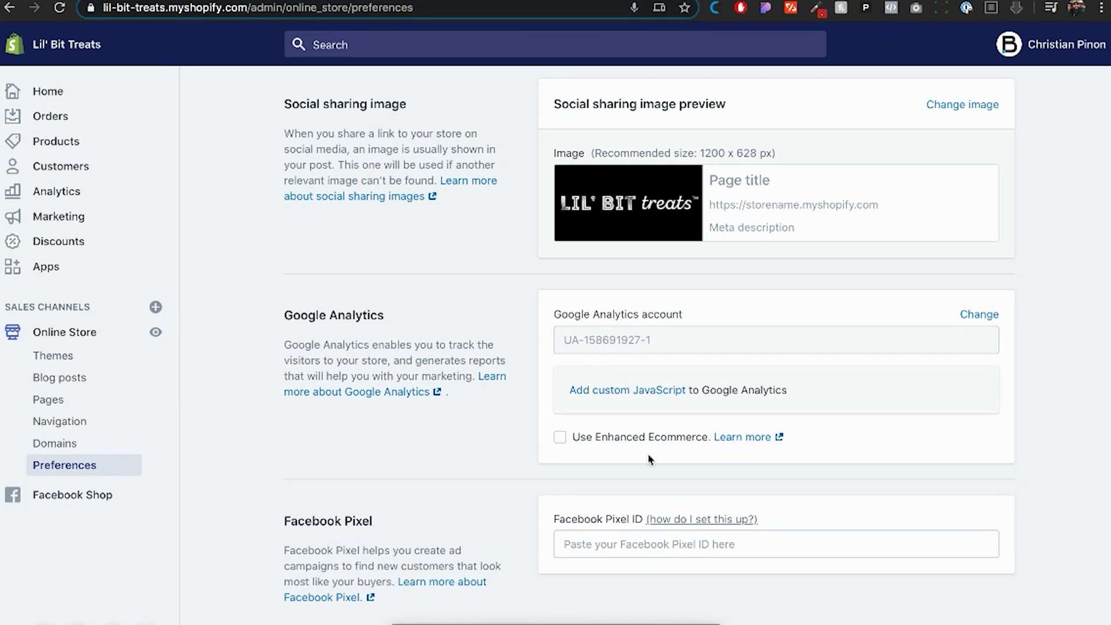
click(559, 437)
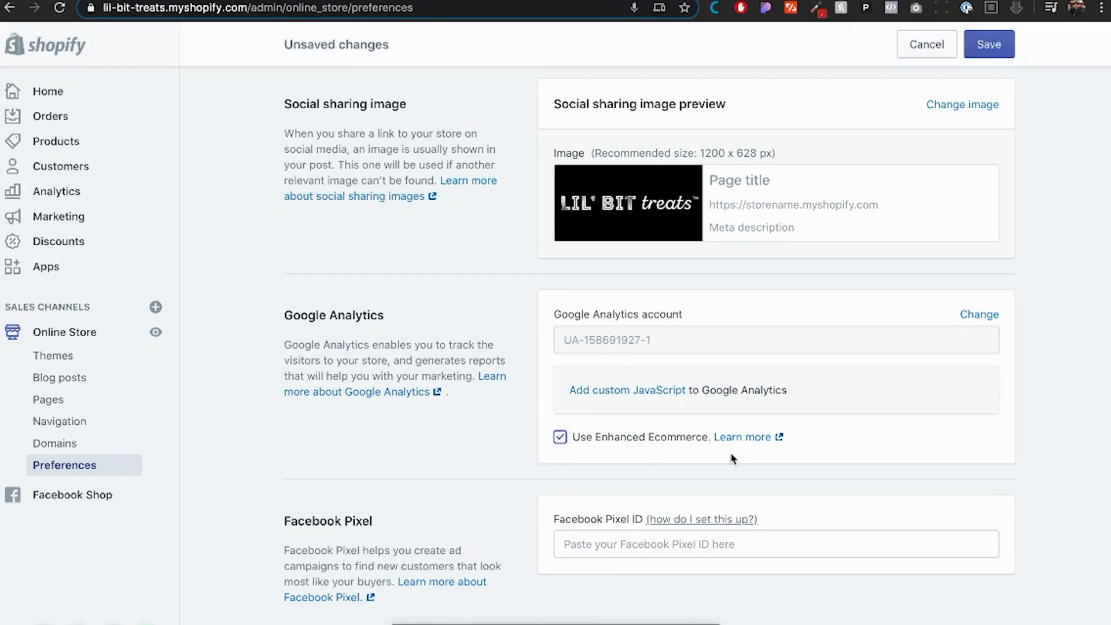
click(997, 51)
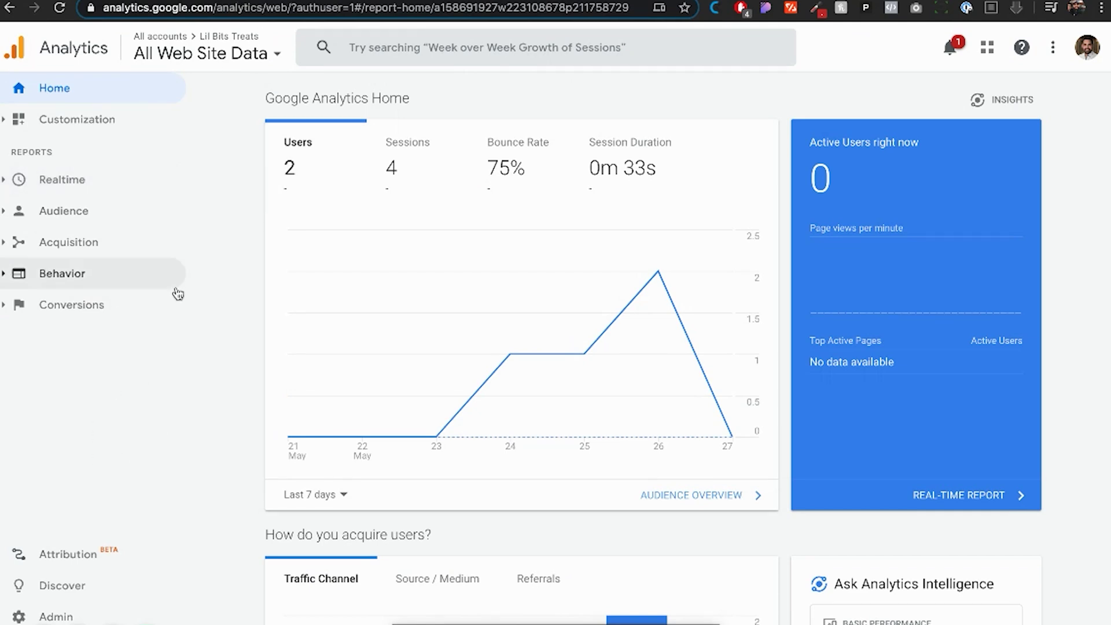
In Admin > Ecommerce Settings, switch on Ecommerce and Enhanced Ecommerce Reporting and save
click(69, 617)
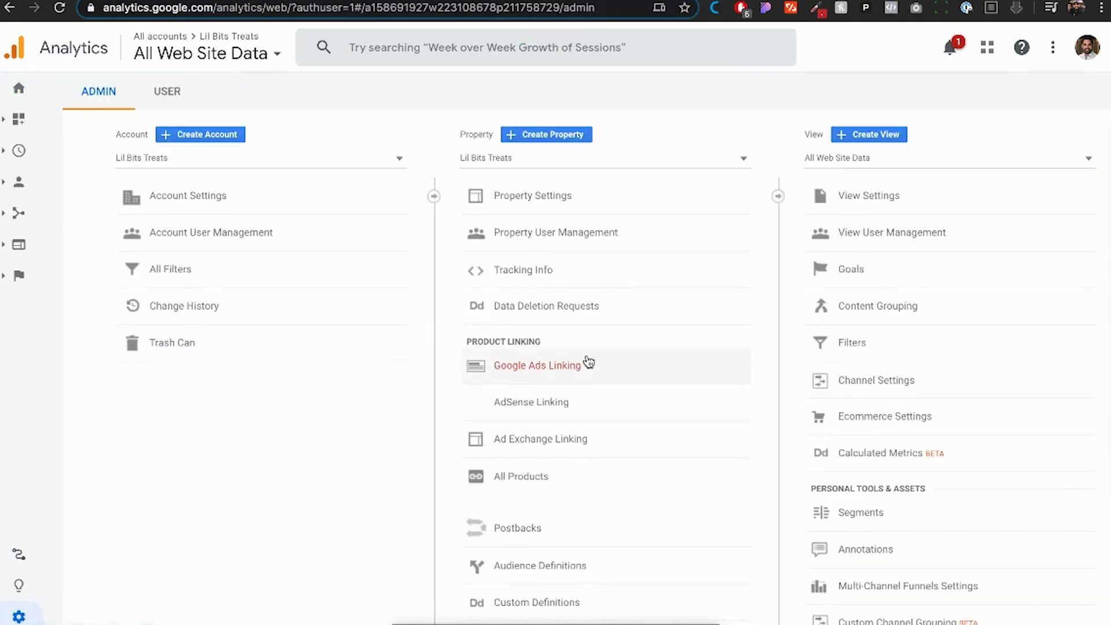
click(882, 422)
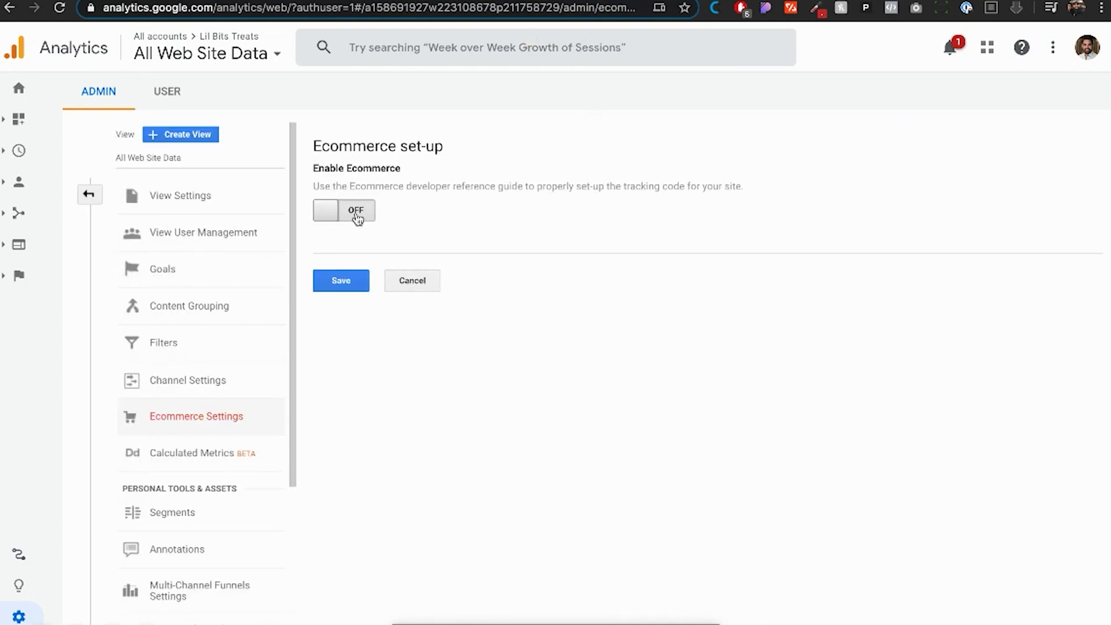
click(354, 218)
click(329, 273)
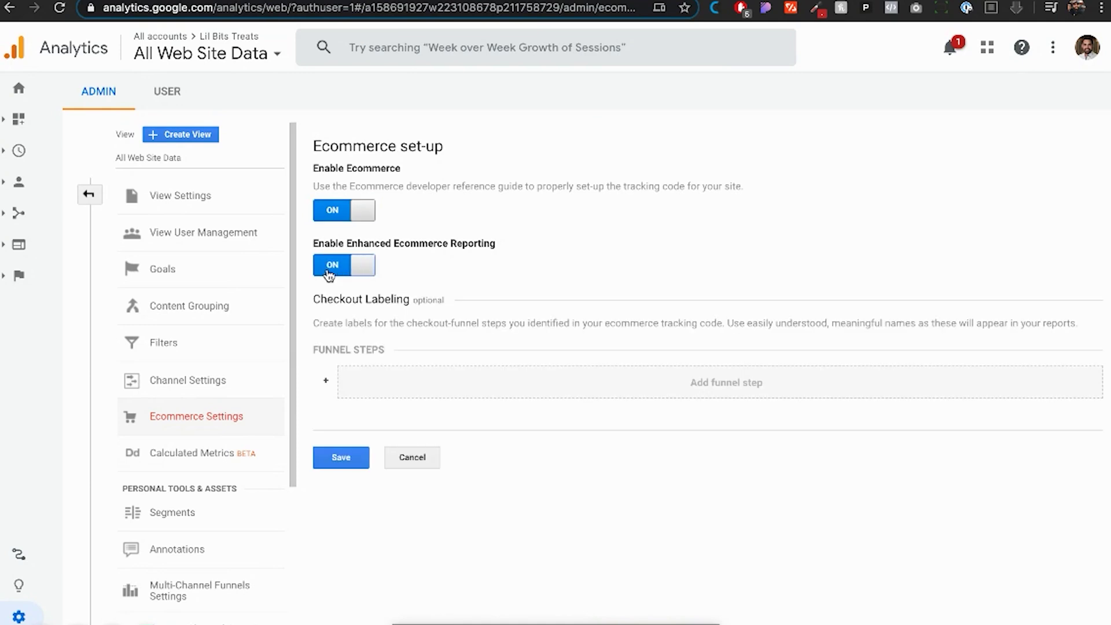
click(340, 459)
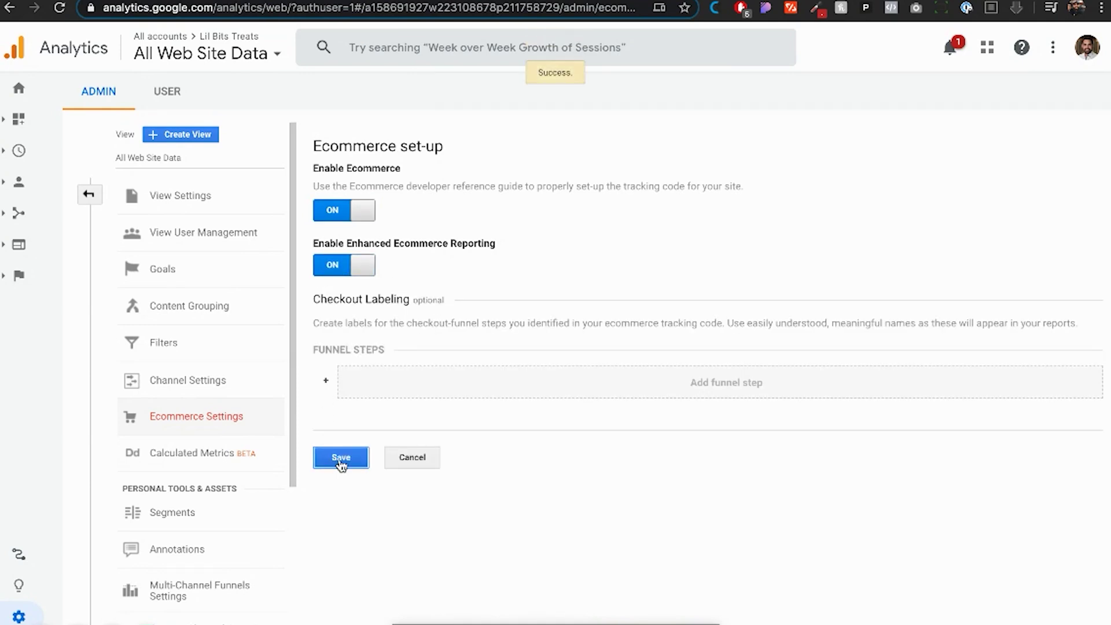